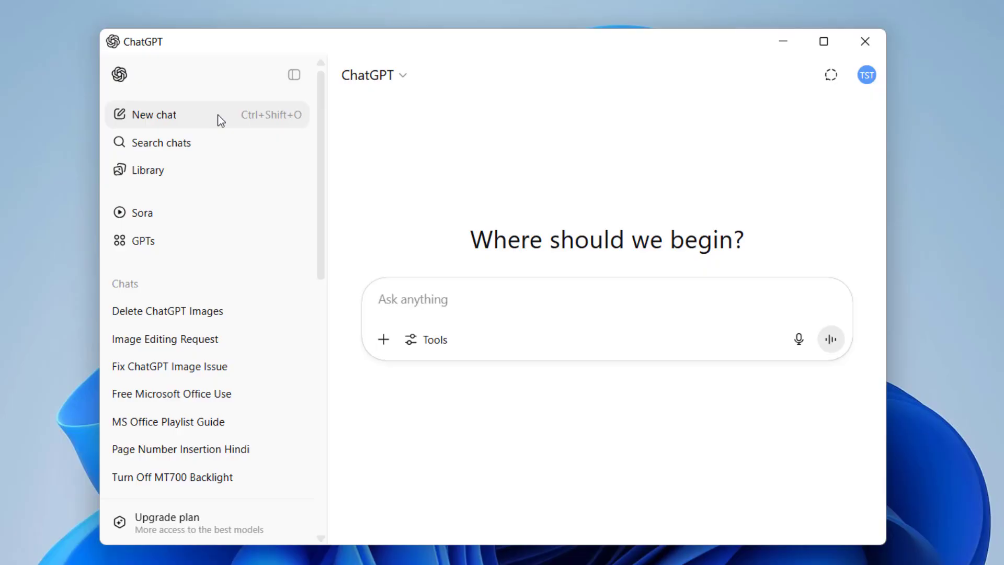
Step: Open Settings > Personalization, scroll through the saved memories list, then close it
click(870, 82)
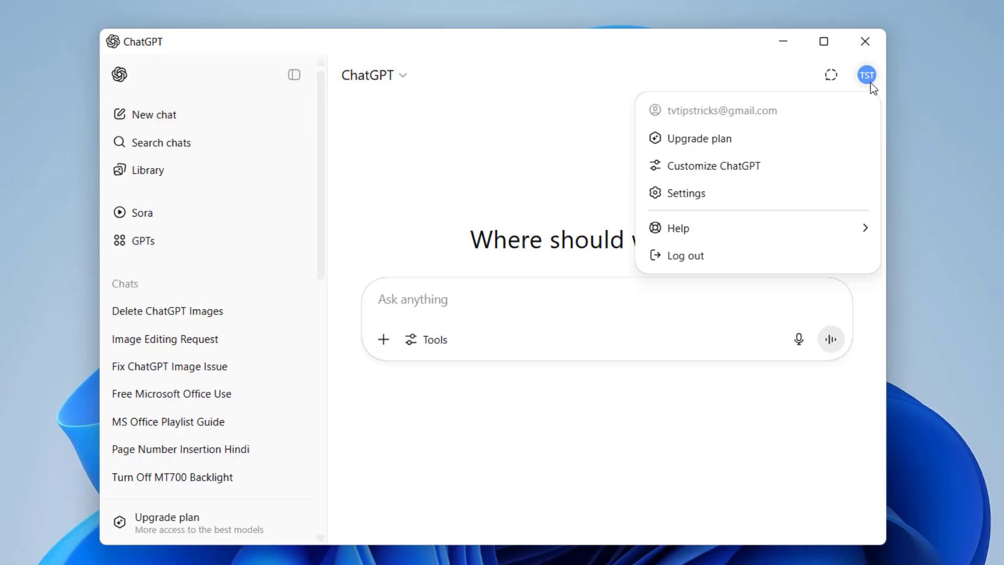
click(777, 193)
click(273, 201)
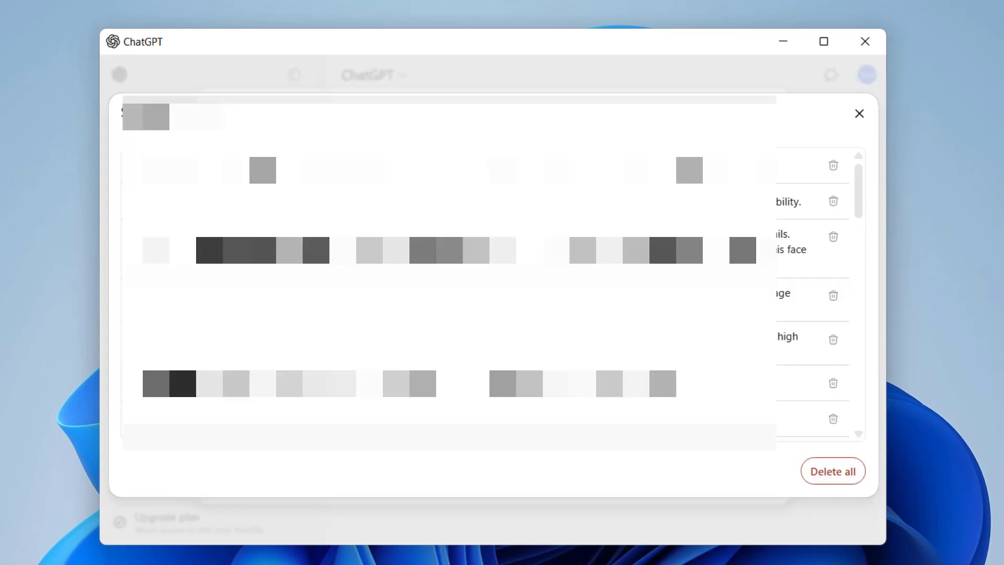
scroll(811, 293, down, 10)
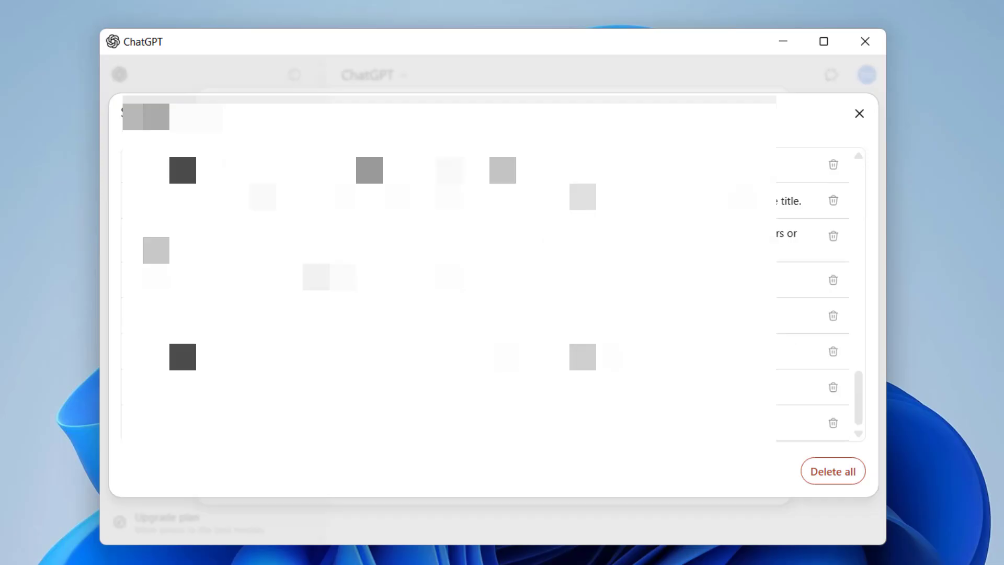
scroll(485, 293, up, 10)
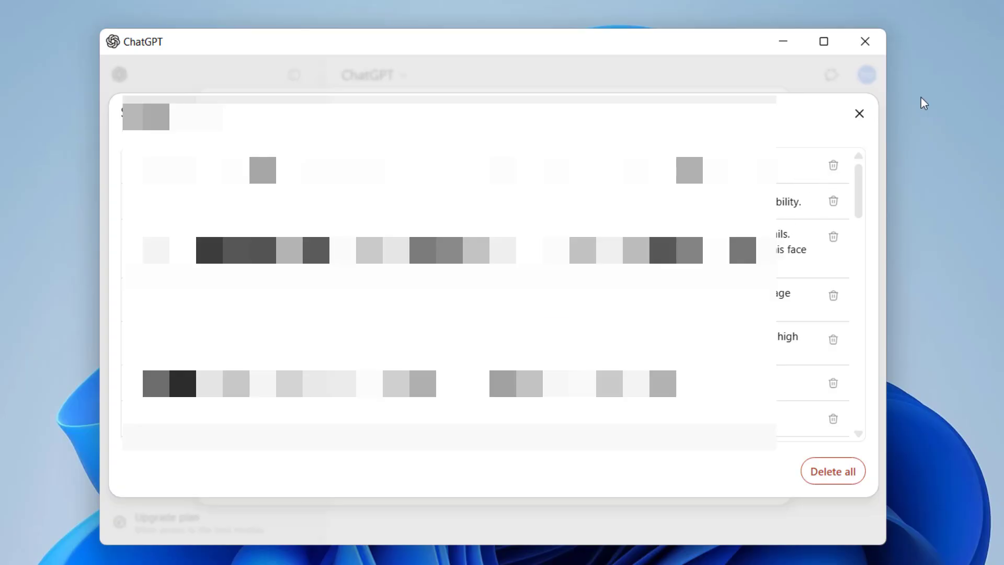
click(852, 114)
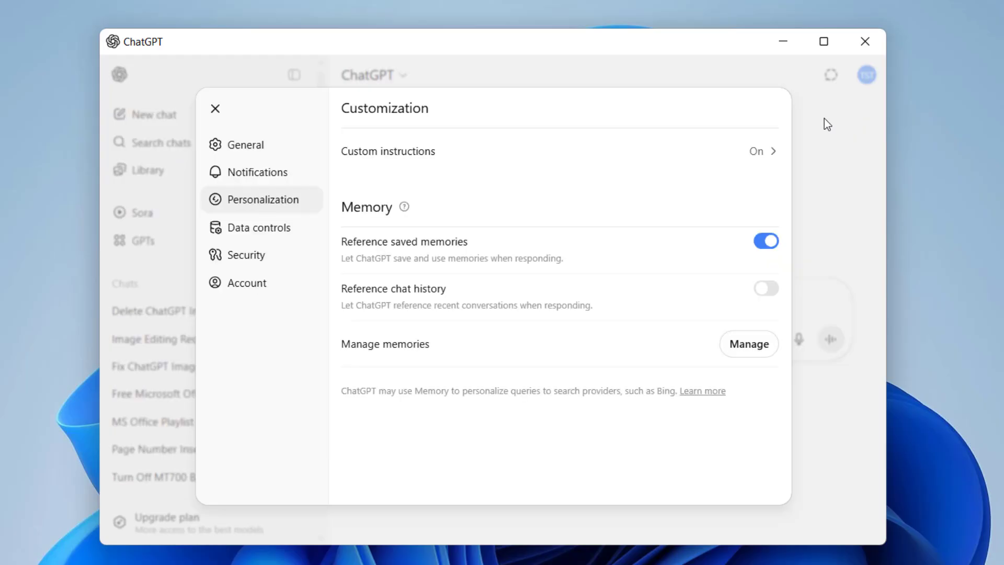
Step: Show the Data controls page in ChatGPT Settings, with its archive, delete and export chat options
click(245, 236)
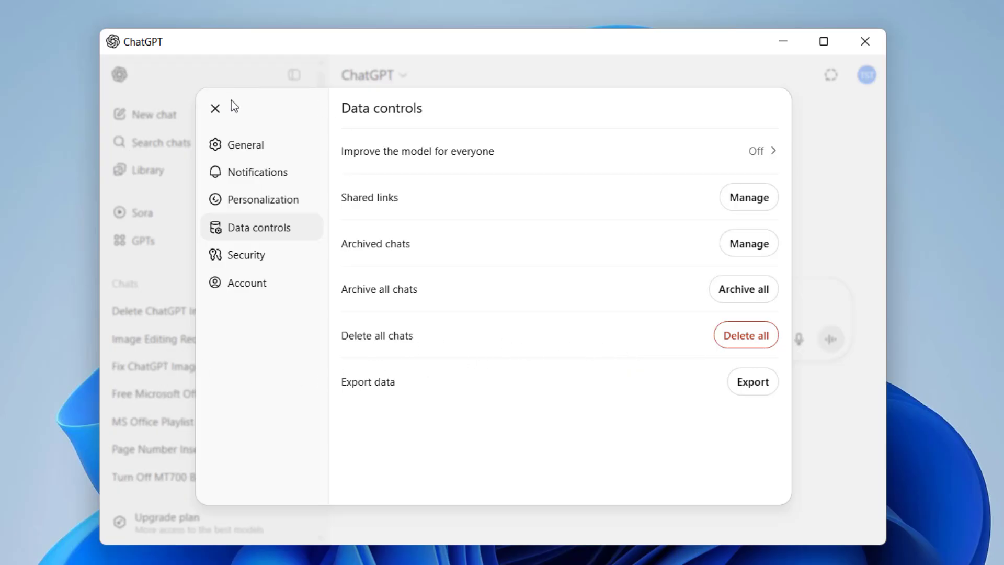
click(195, 234)
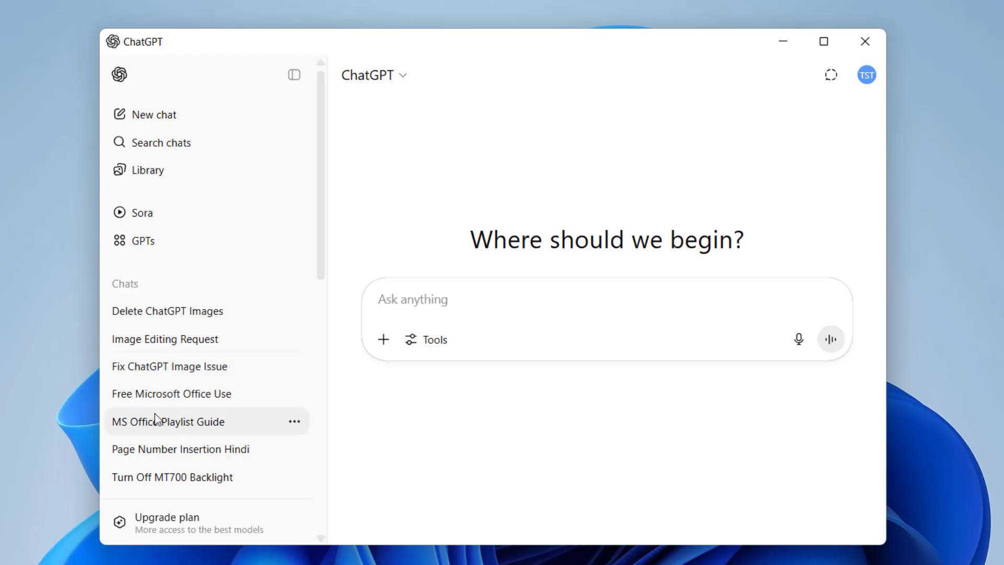
click(869, 75)
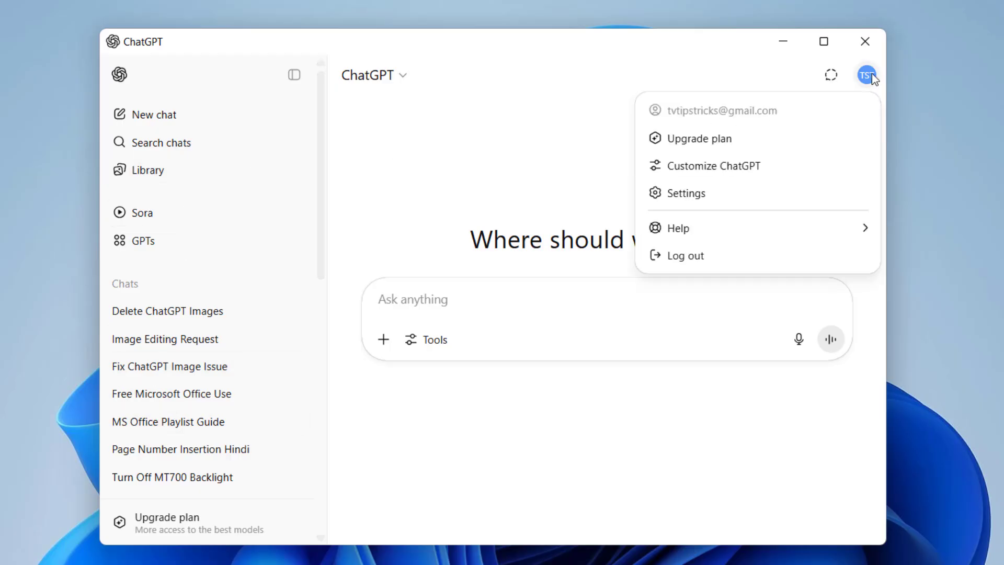
click(724, 204)
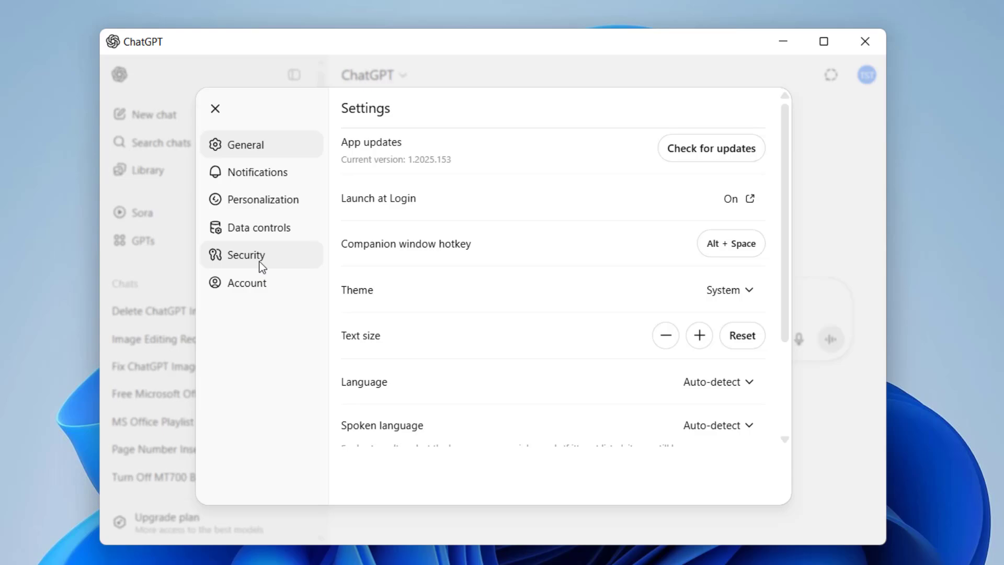
click(278, 229)
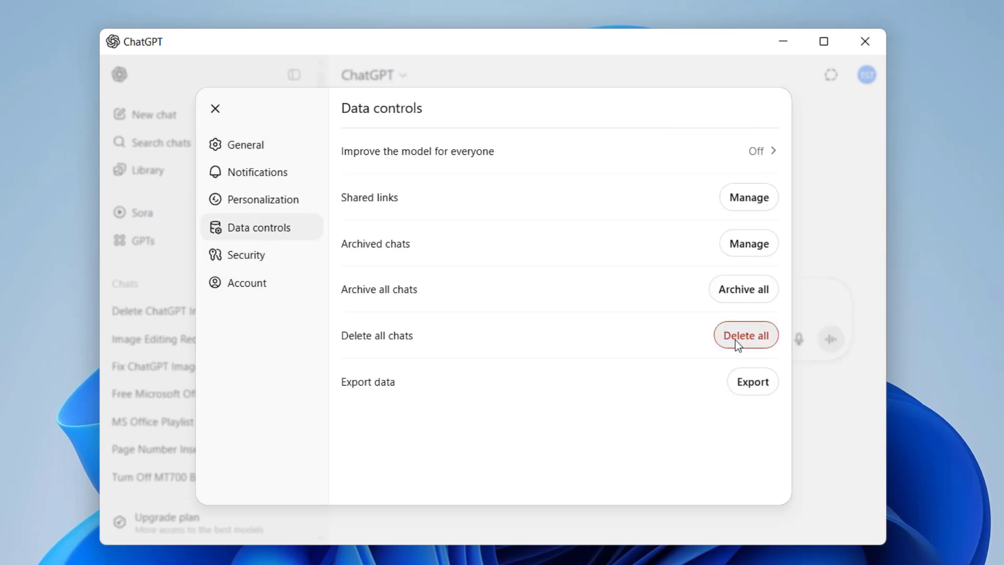
Step: Close Settings, dismiss the account menu without logging out, and focus the Ask anything box
click(214, 109)
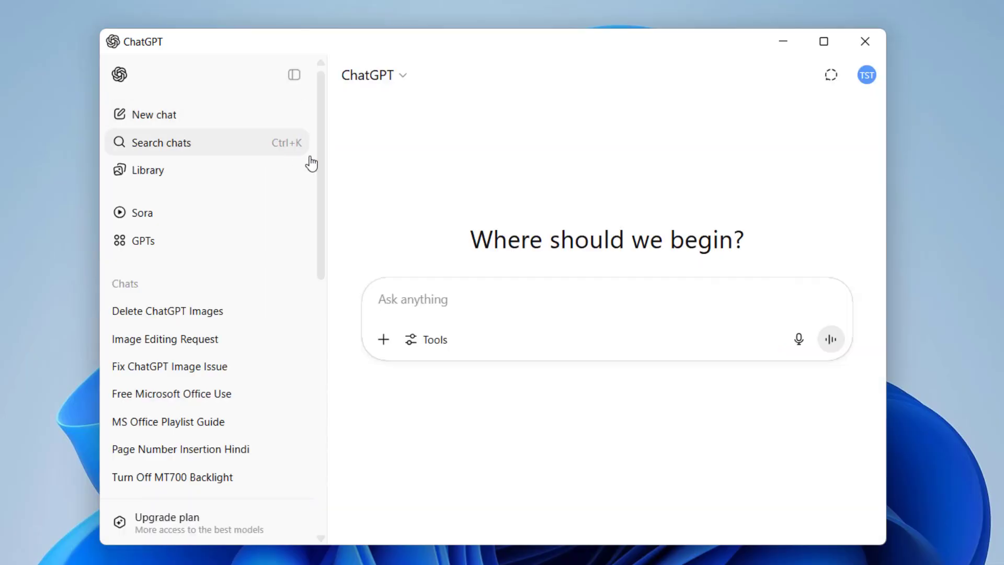
click(866, 74)
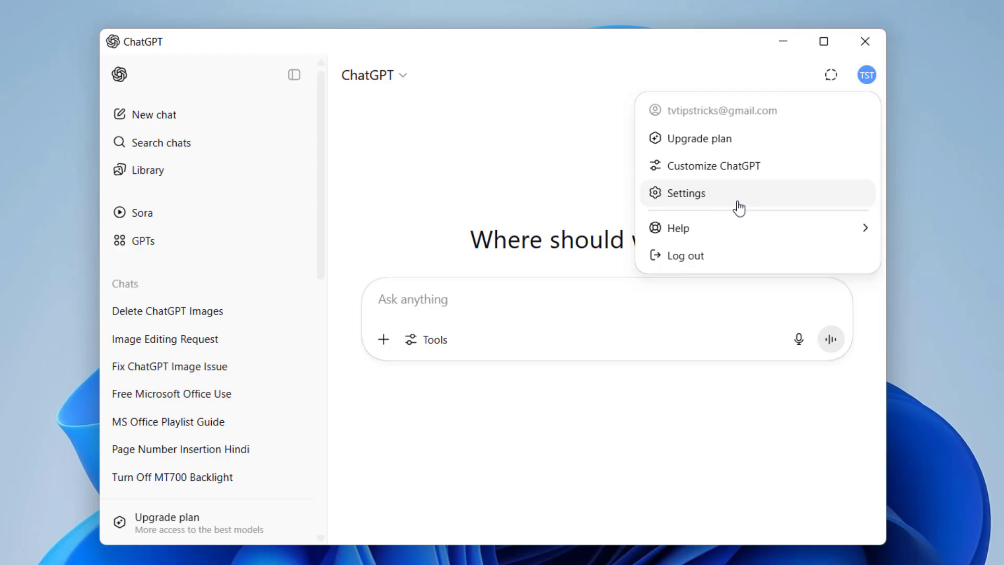
mouse_move(731, 236)
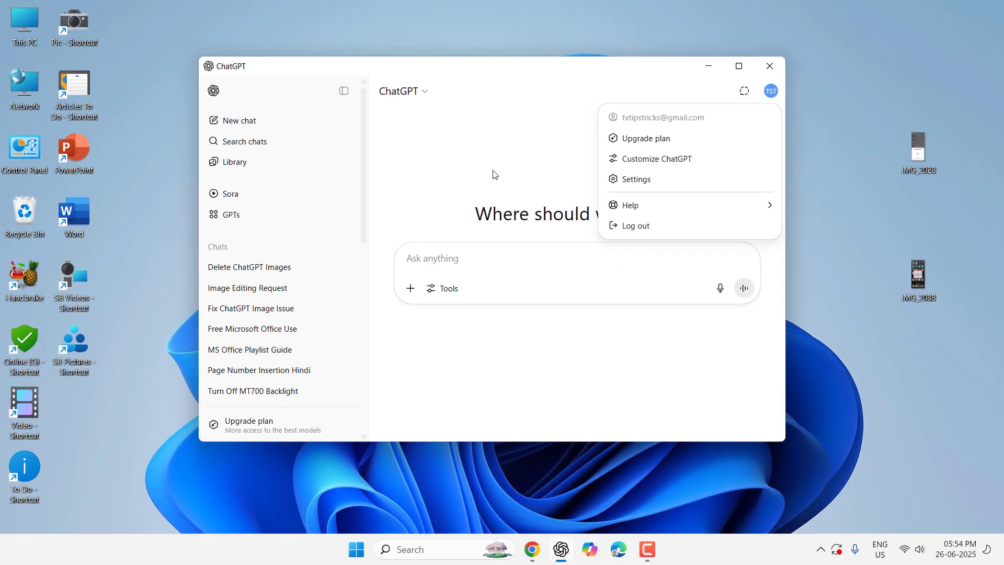
click(496, 186)
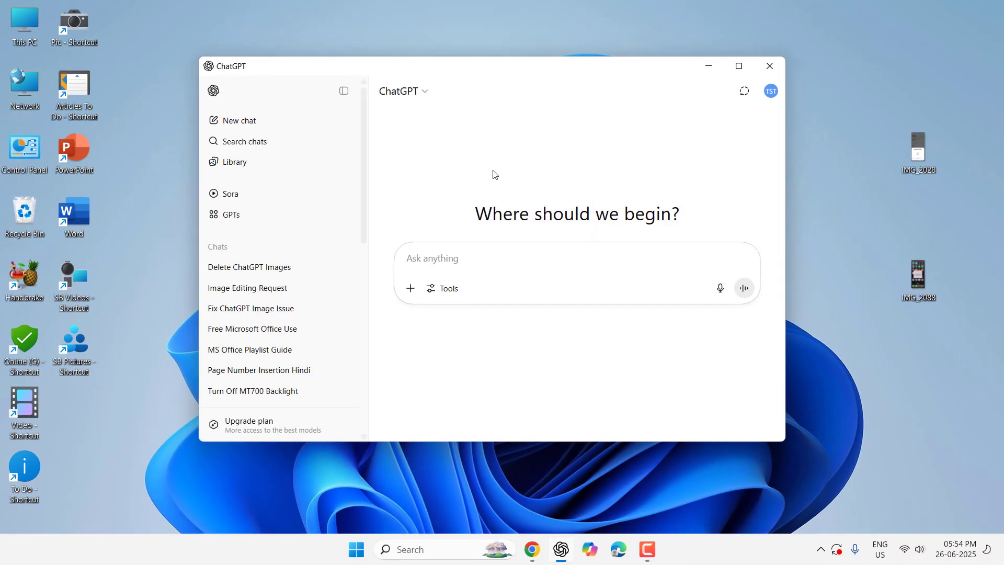
click(480, 260)
Step: Send the prompt 'create a image of bird' and let the image start generating
text(create a )
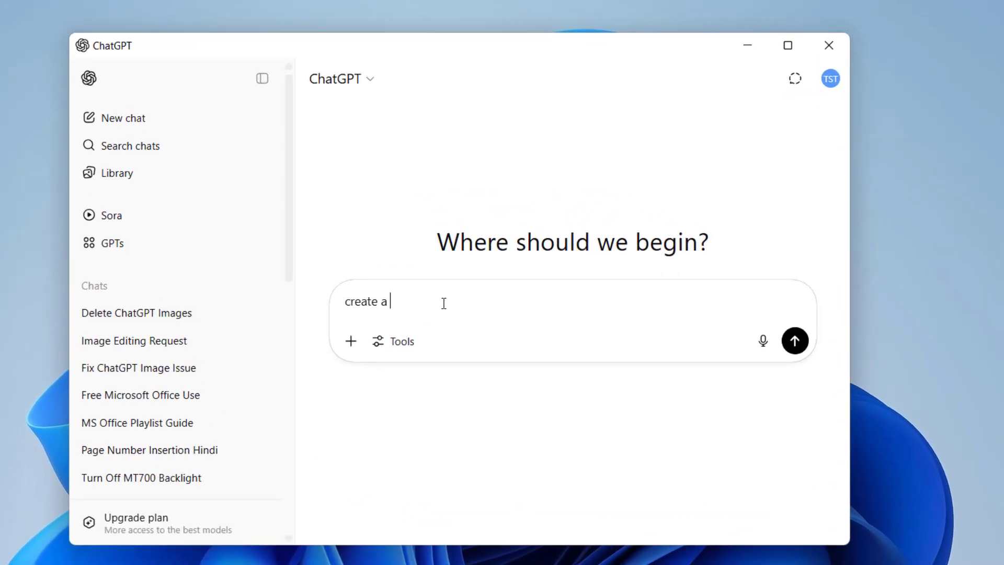
text(image of bird)
key(Return)
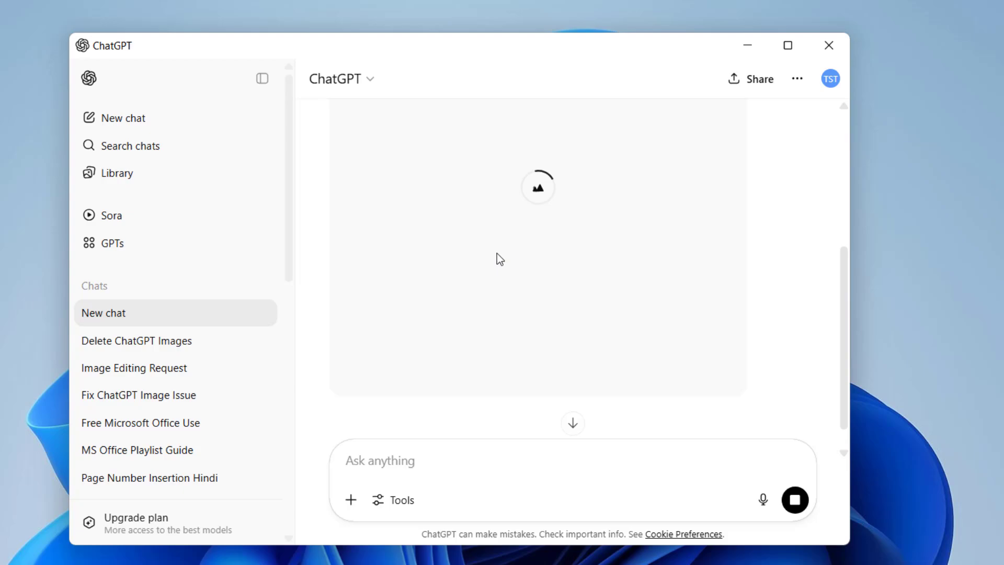
scroll(497, 253, up, 3)
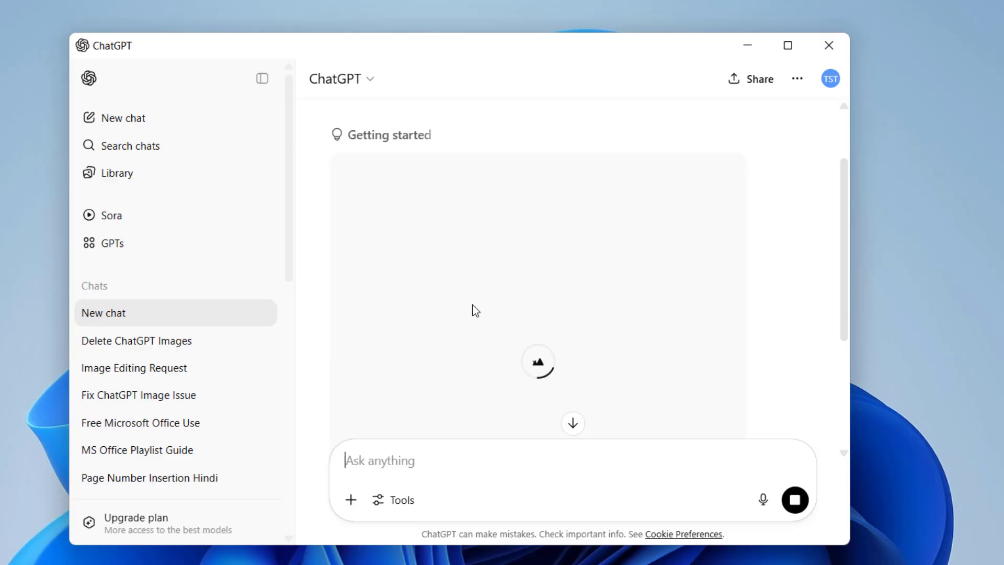
scroll(473, 312, down, 4)
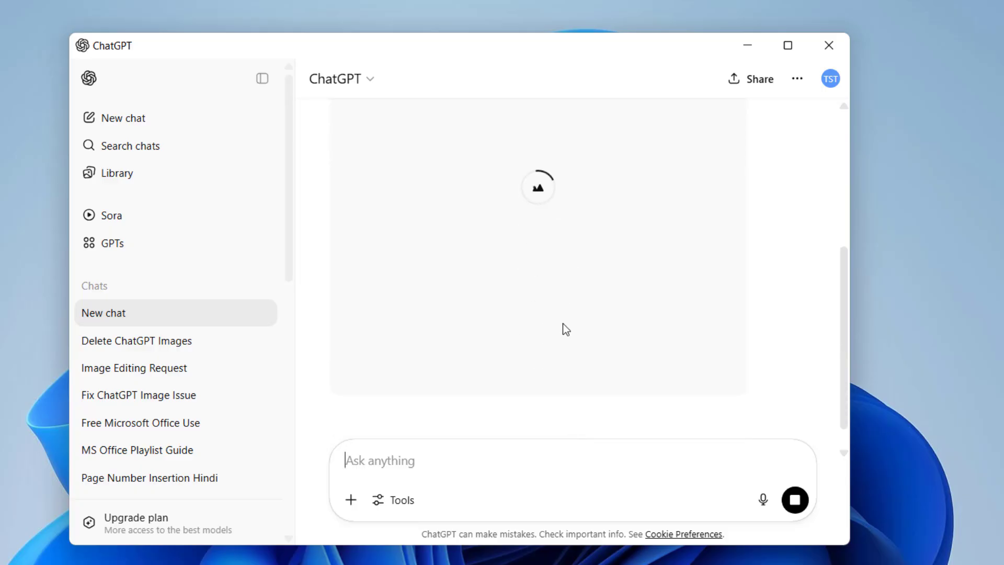
scroll(562, 323, up, 4)
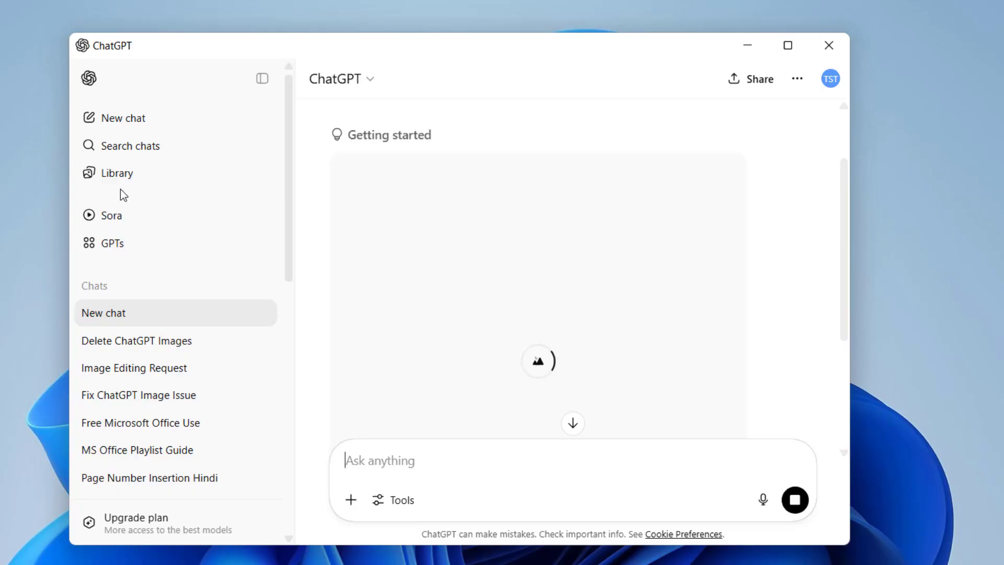
Step: Browse the Library of generated images, then open the chat with the bird image request
click(152, 181)
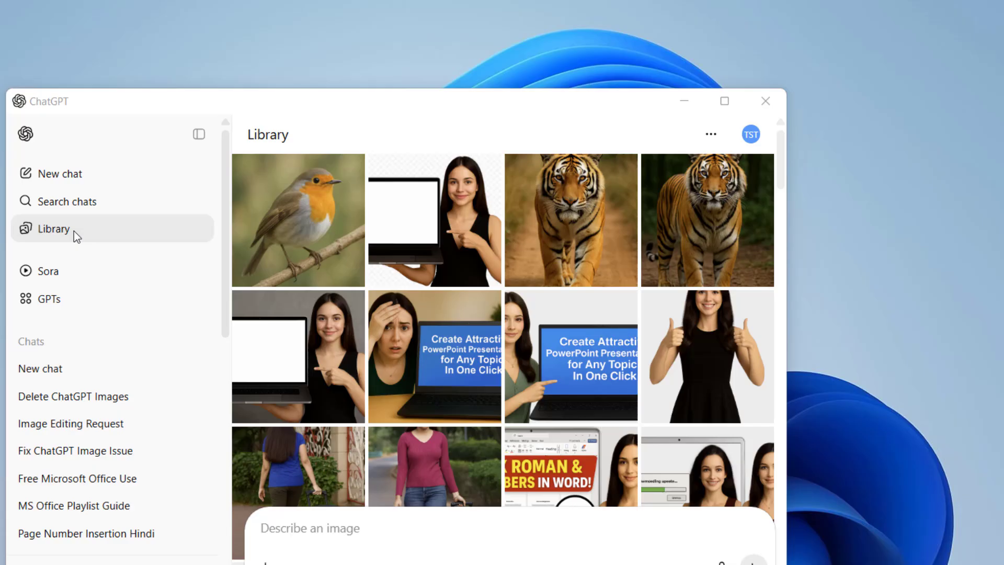
mouse_move(321, 221)
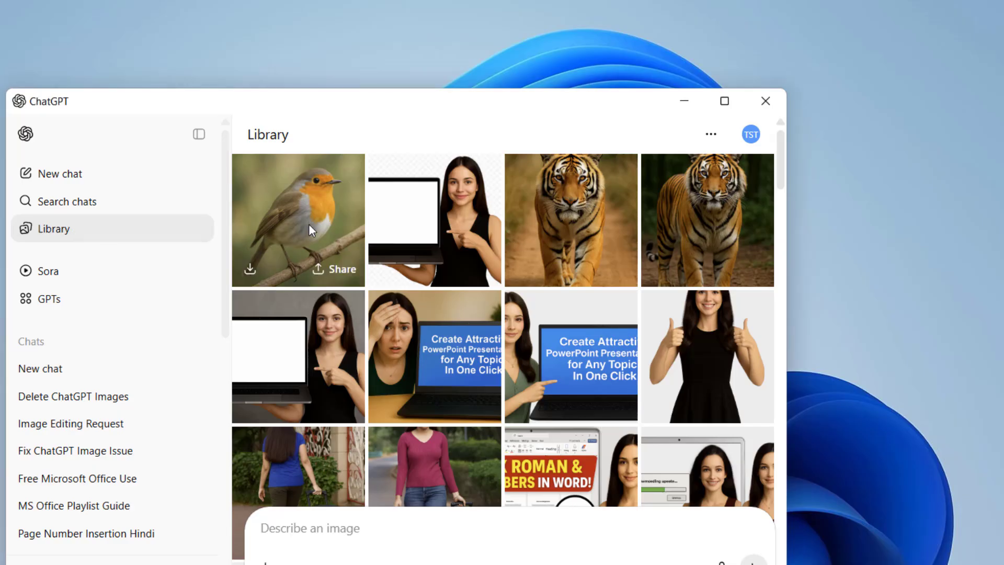
mouse_move(411, 215)
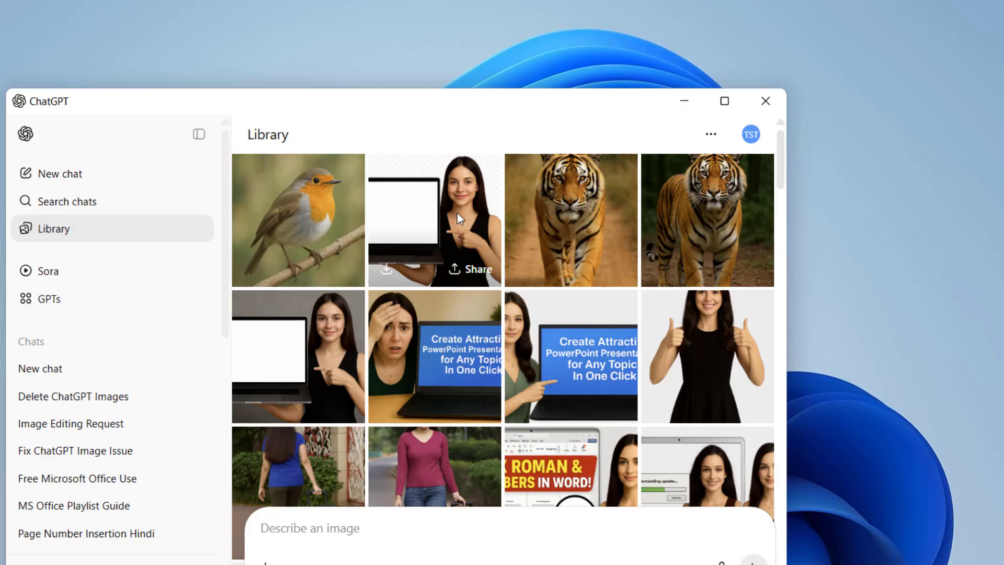
click(58, 370)
scroll(485, 350, up, 4)
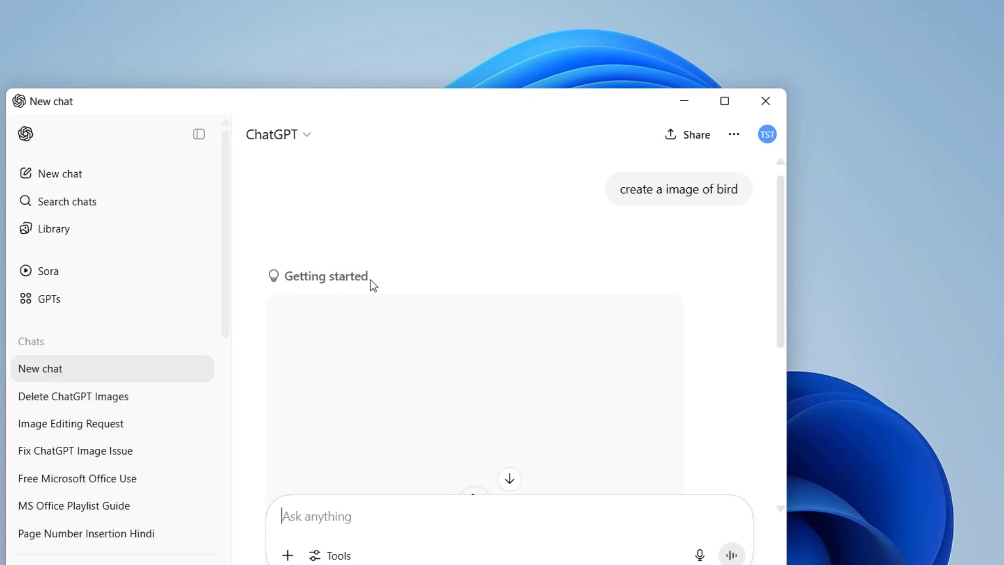
Step: View the European Robin on Curved Branch image from the Library, then minimize ChatGPT
click(78, 239)
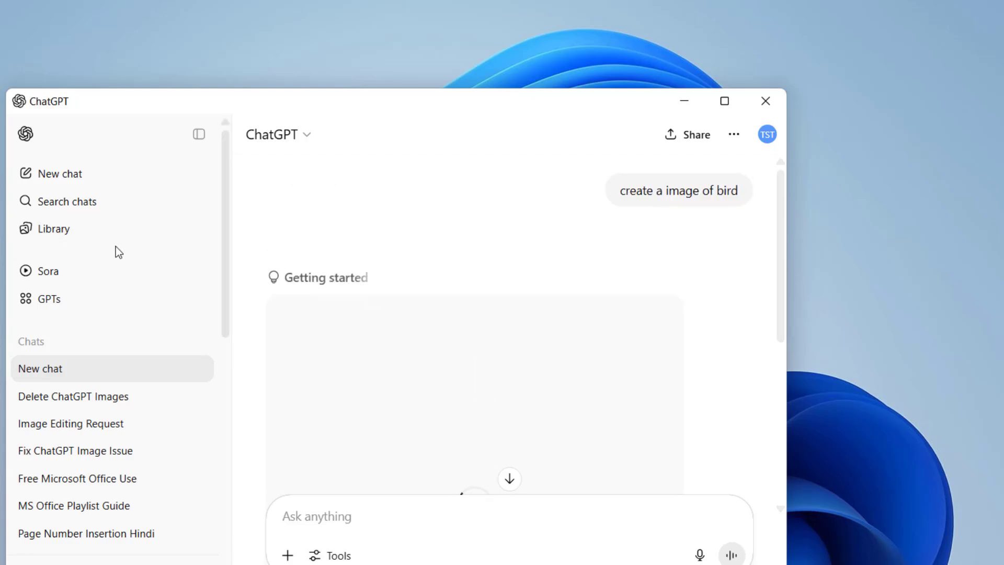
click(306, 216)
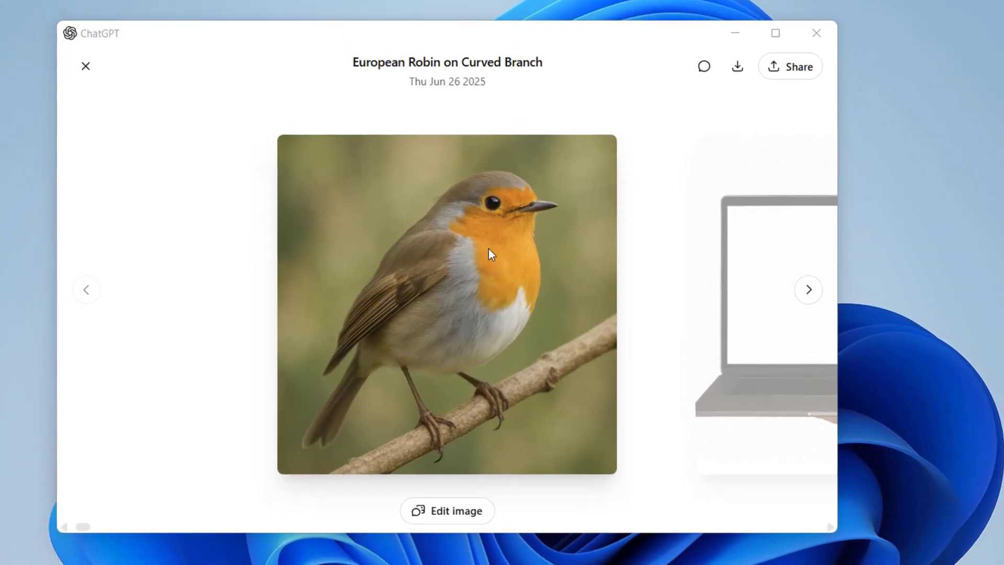
click(735, 32)
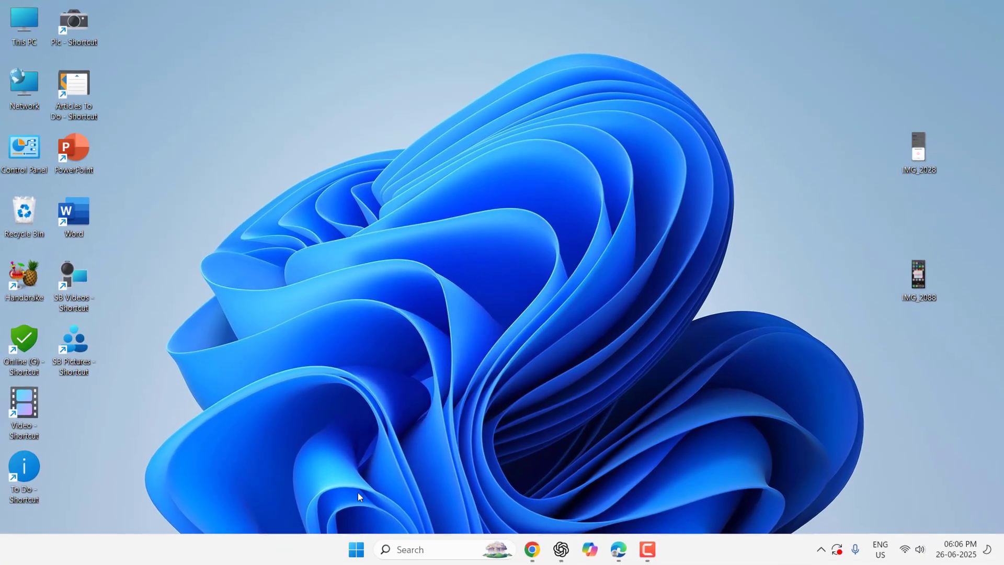
Step: Open Windows Settings to the Apps & features list of installed apps
click(357, 548)
click(534, 163)
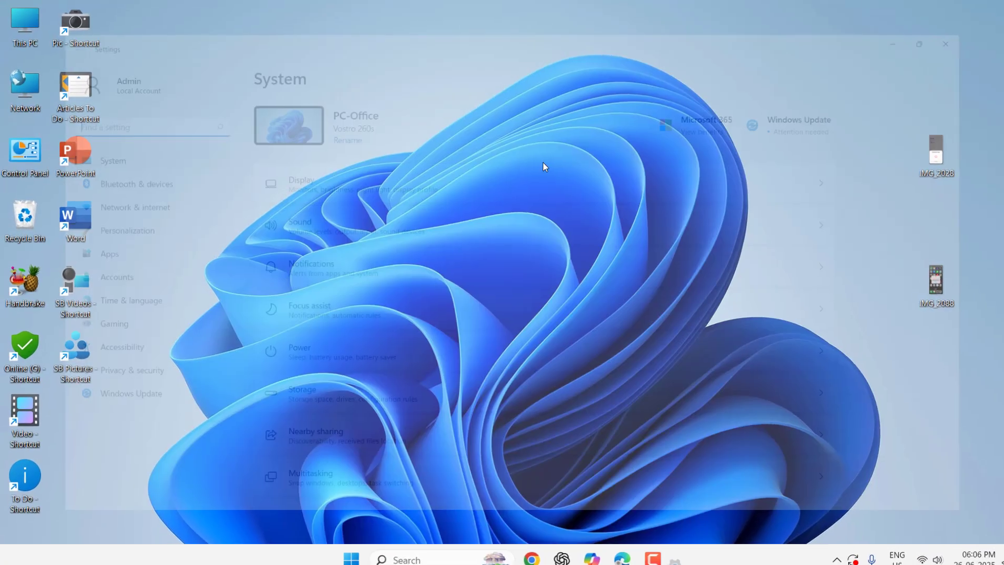
click(90, 334)
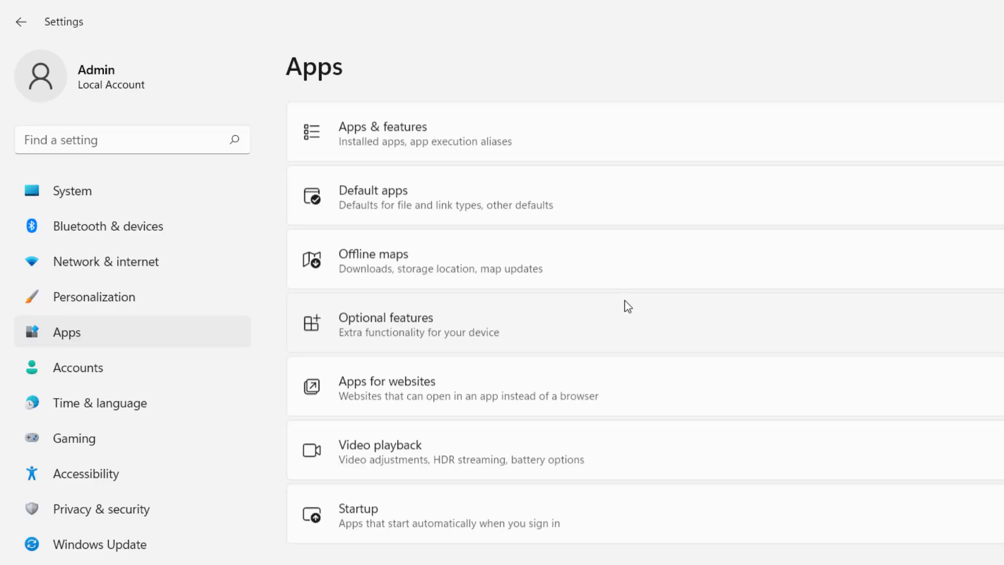
click(402, 147)
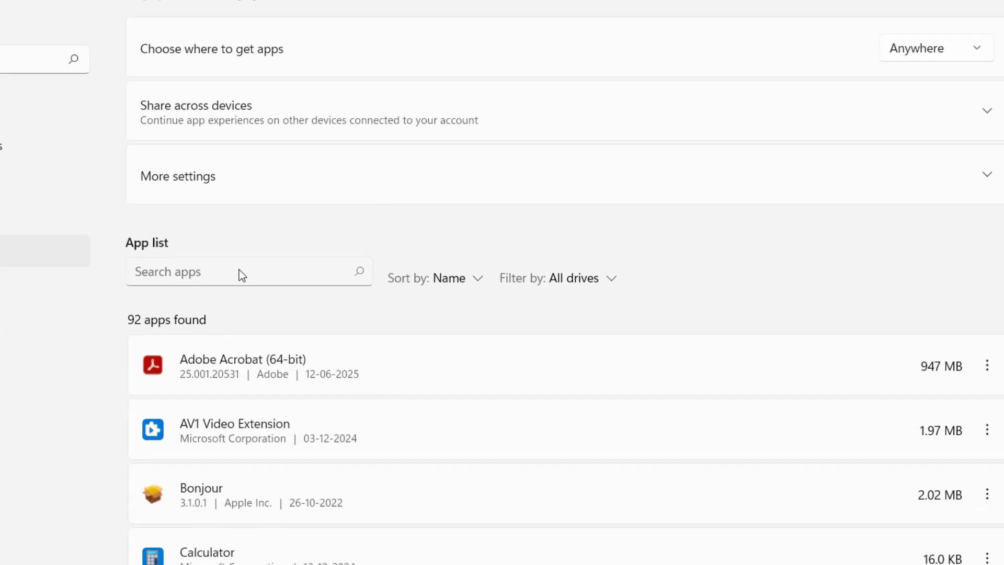
Step: Filter installed apps by 'chatg' and show the actions menu for ChatGPT
click(401, 352)
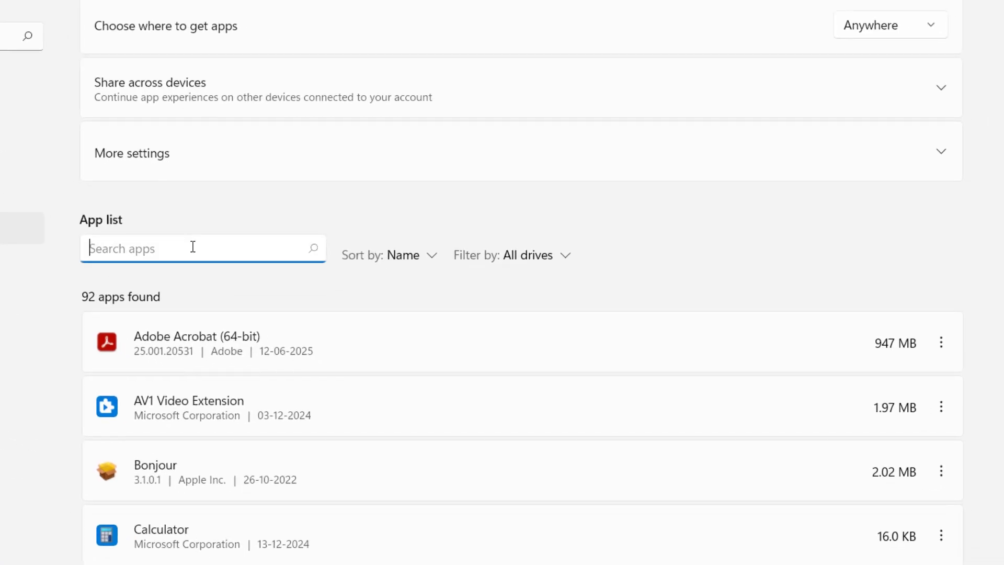
text(chatp)
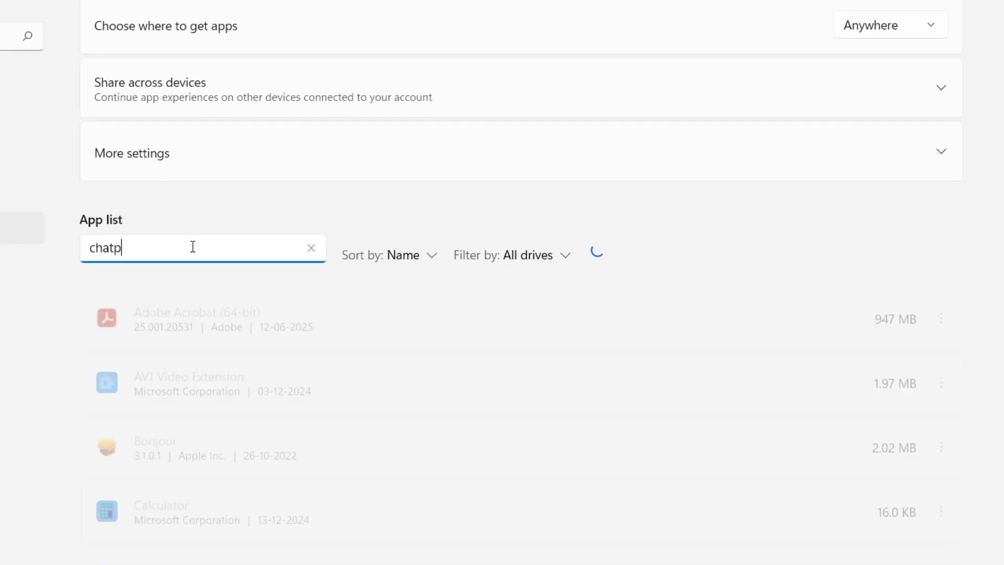
key(BackSpace)
text(g)
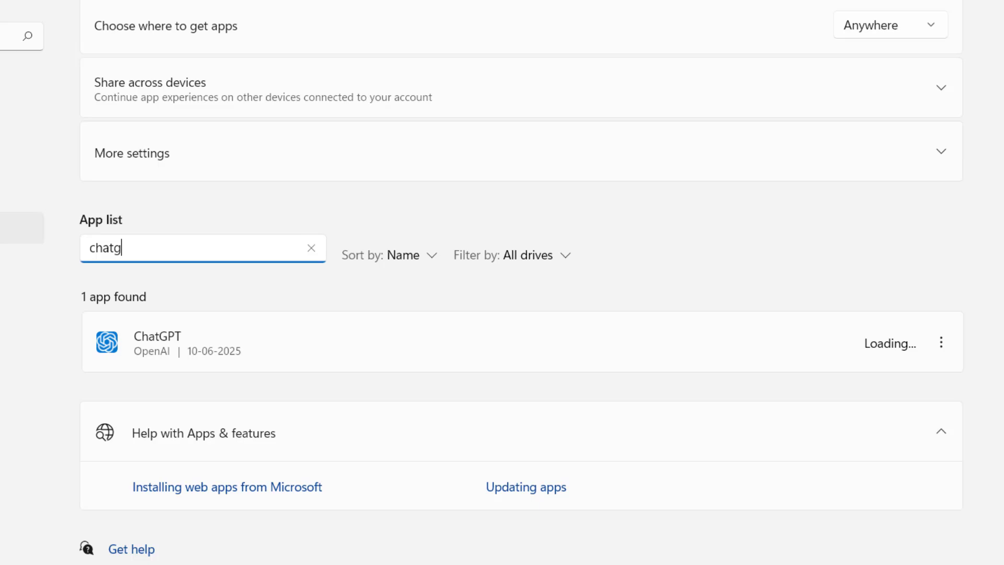
click(938, 350)
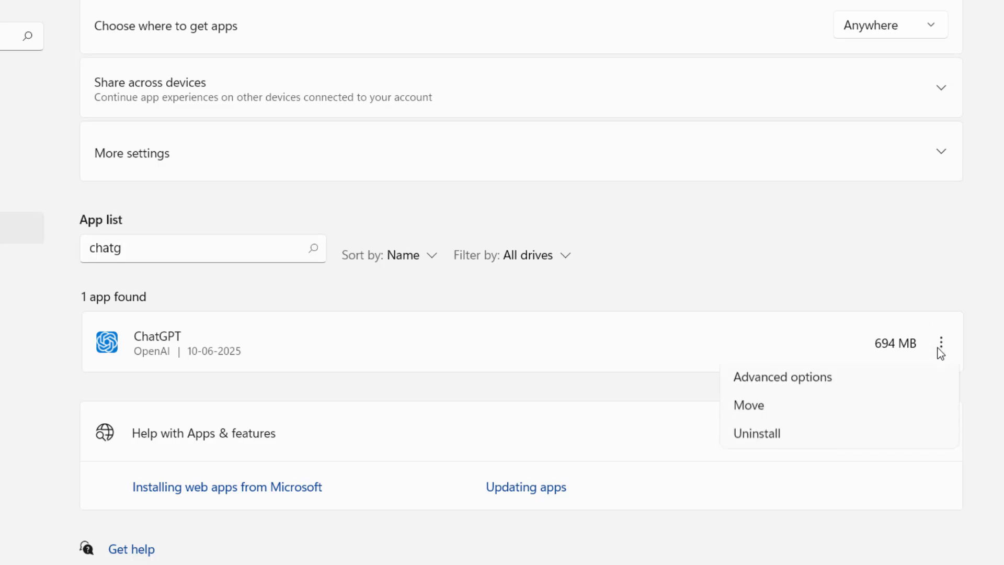
Step: Open ChatGPT's Advanced options and scroll down to the Repair and Reset sections
click(838, 385)
scroll(251, 340, down, 10)
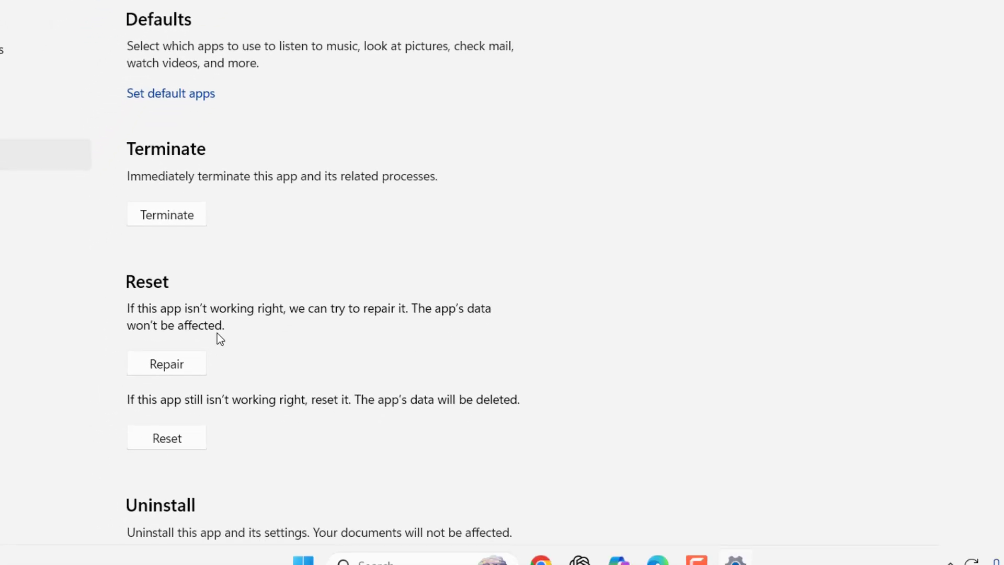
scroll(322, 306, down, 3)
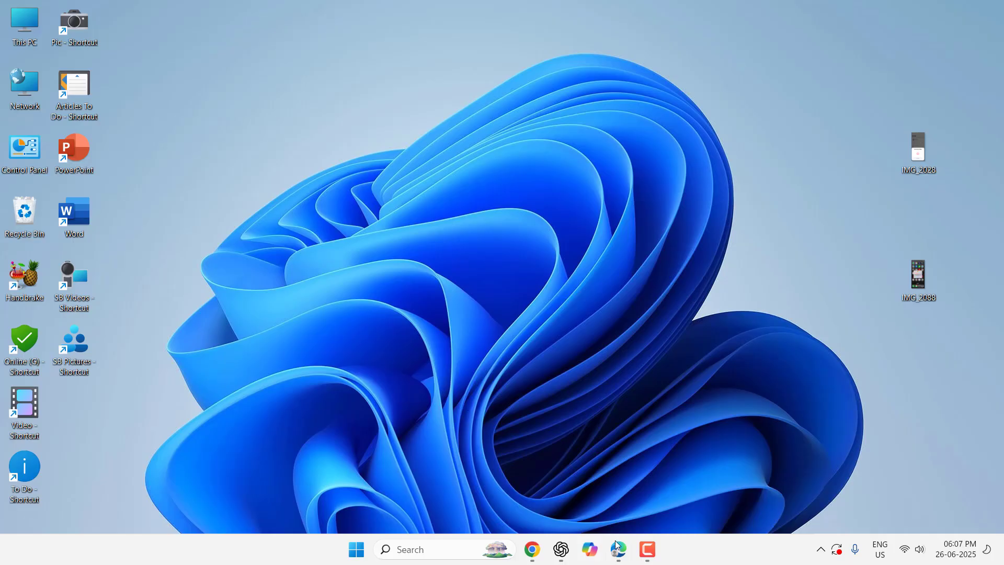
Step: Bring up Edge's Delete browsing data dialog, then cancel it without clearing anything
click(616, 544)
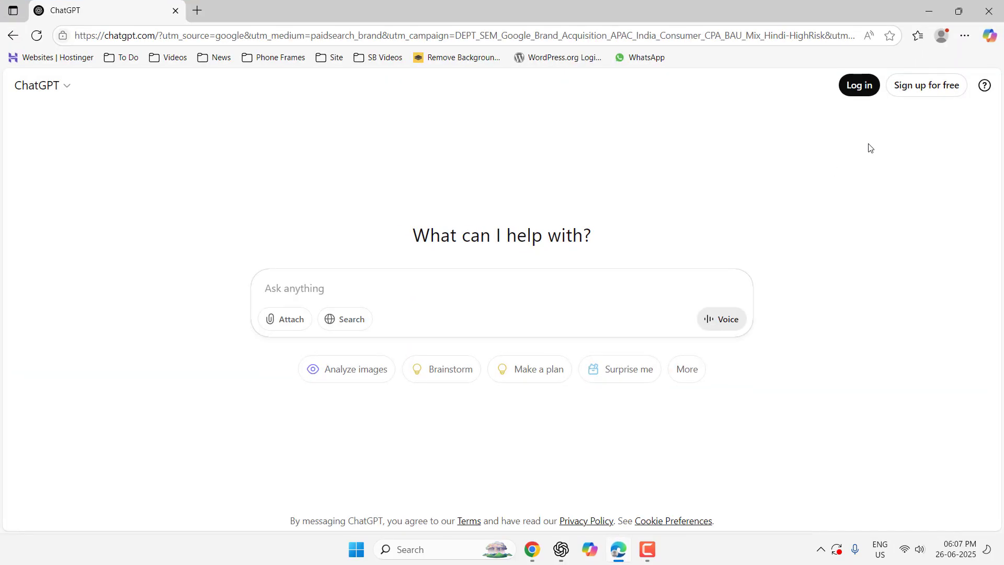
click(963, 36)
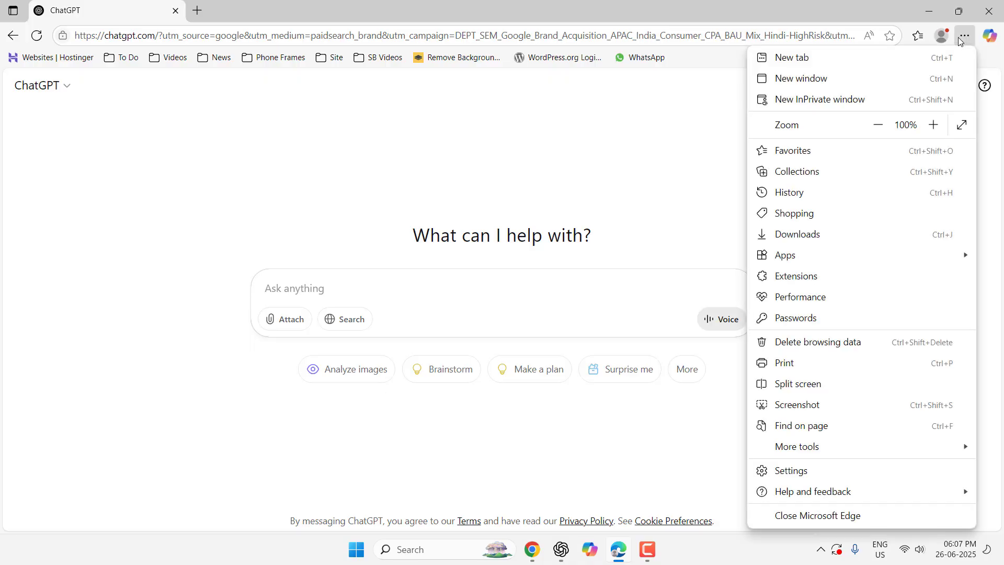
click(832, 345)
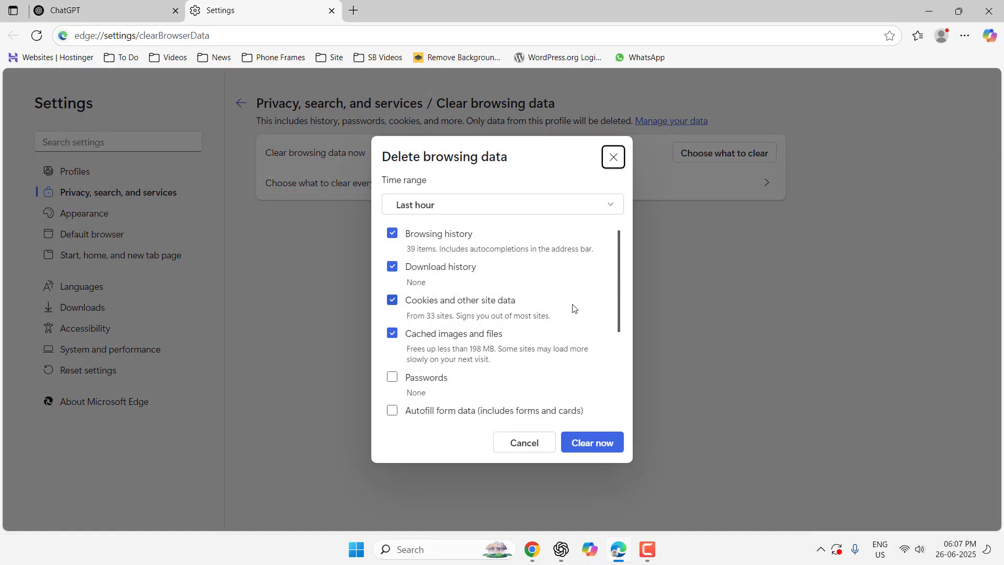
click(538, 443)
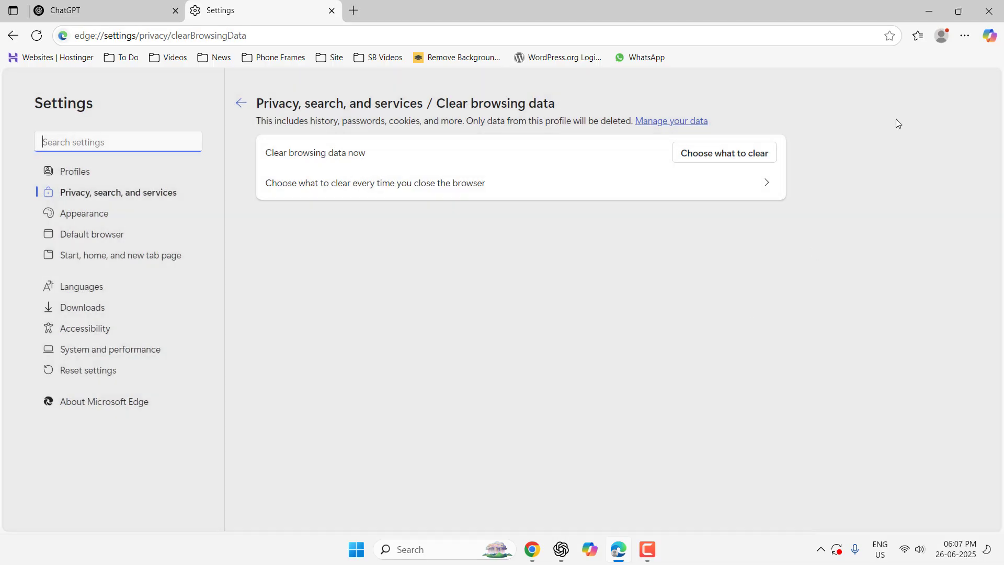
Step: Minimize Microsoft Edge to leave the desktop showing
click(928, 11)
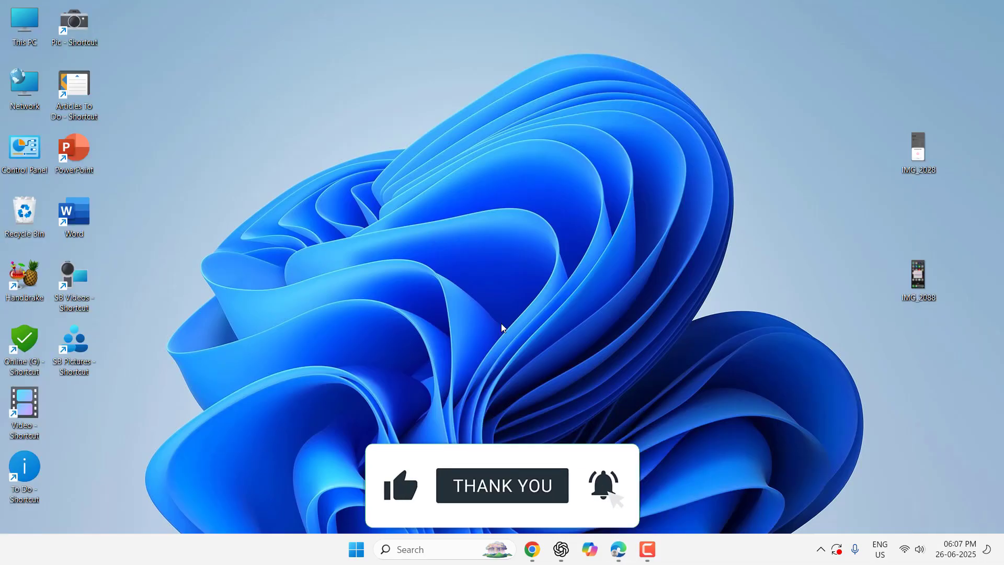